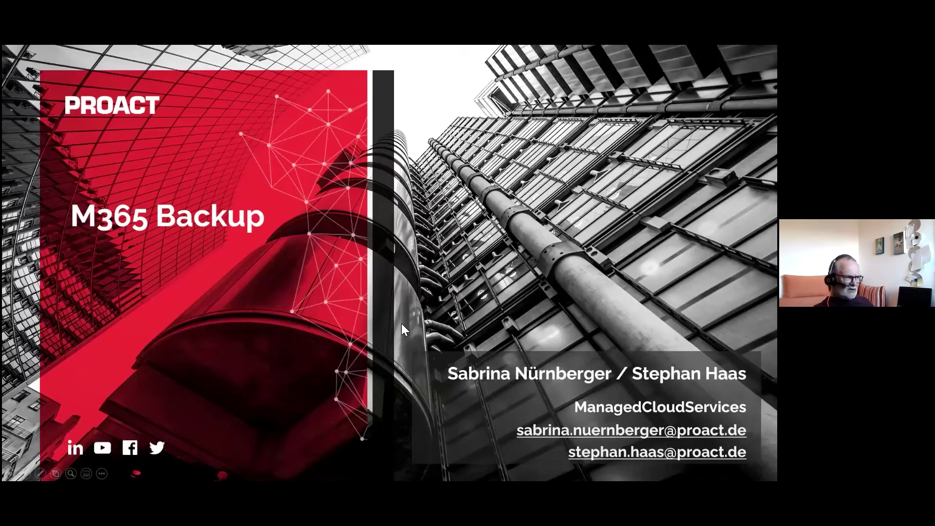
- Advance the M365 Backup presentation to the "Wie?" overview slide and open the Tenant Login Command Center video demo
click(401, 324)
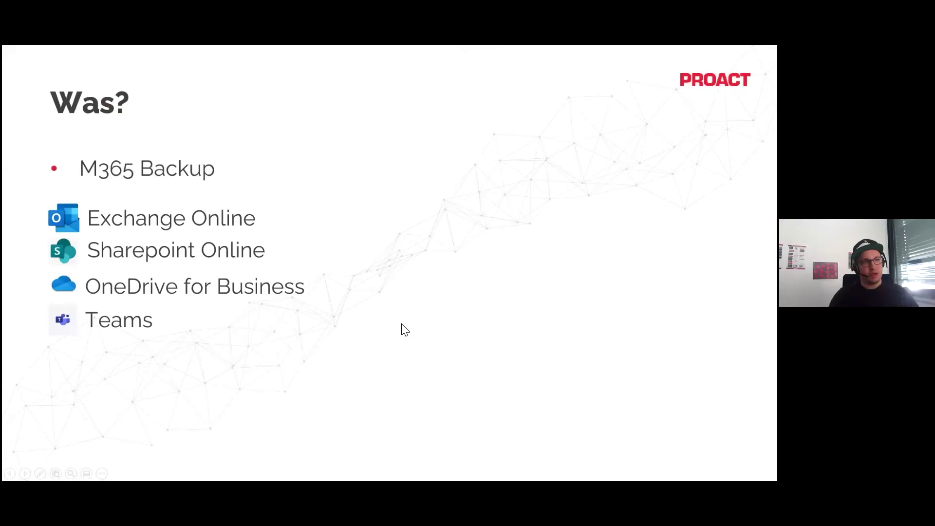
click(403, 327)
key(Right)
key(Right)
key(Right)
key(Right)
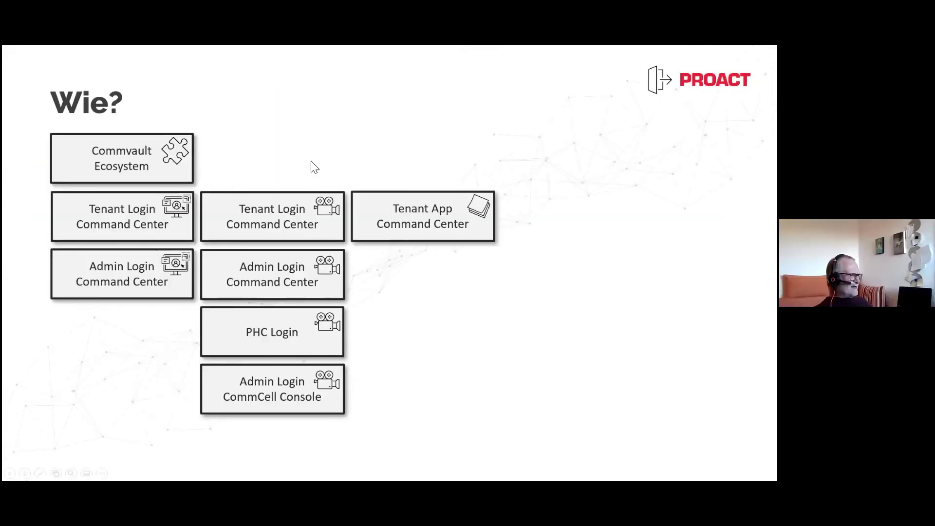
click(278, 233)
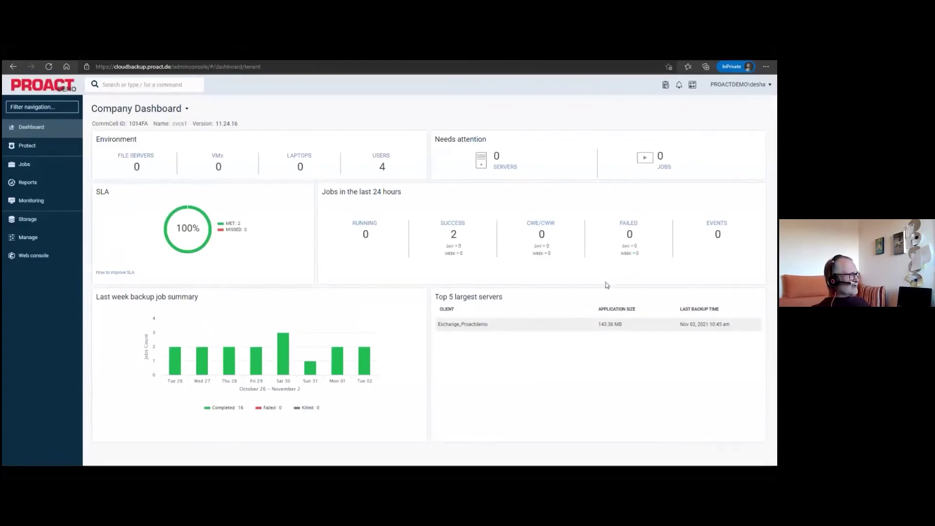
- Log the tenant user out of the Command Center
click(741, 86)
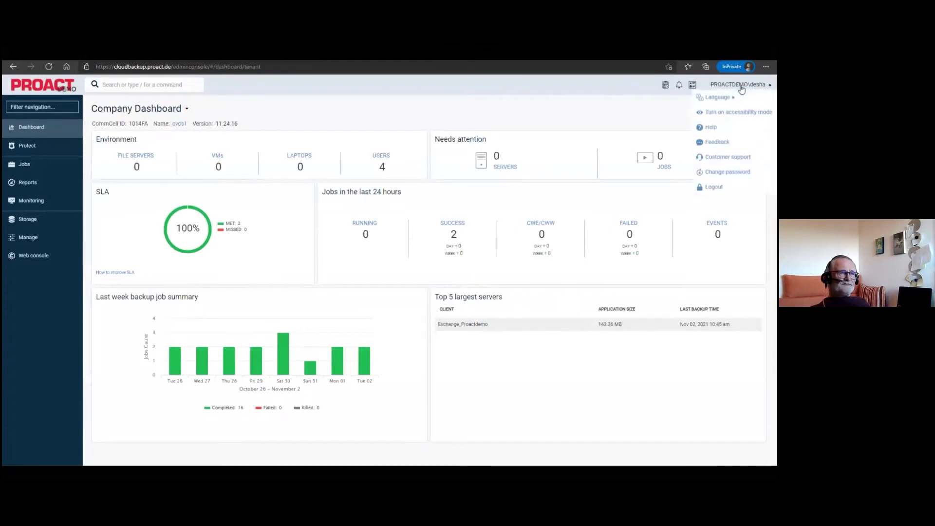
click(714, 193)
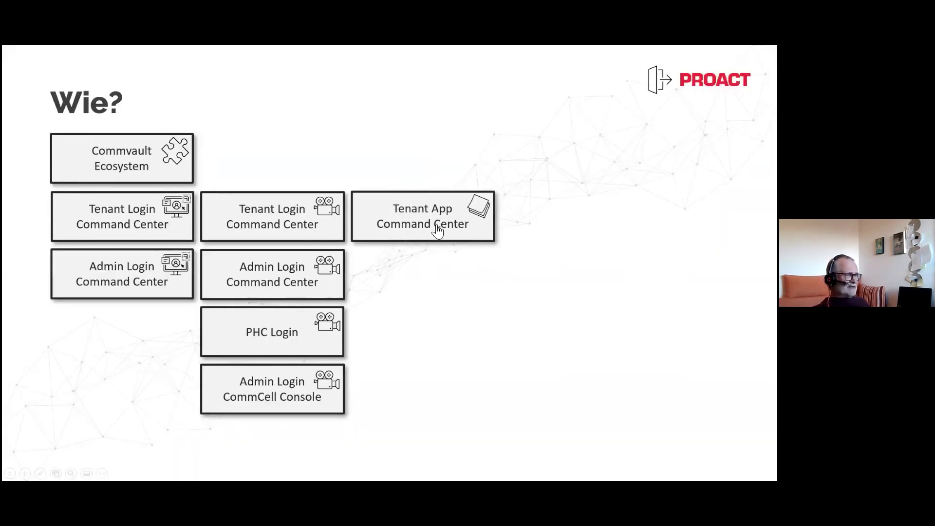
- Open the Tenant App Command Center demo and start adding an Exchange Online app to the Office 365 apps
click(438, 229)
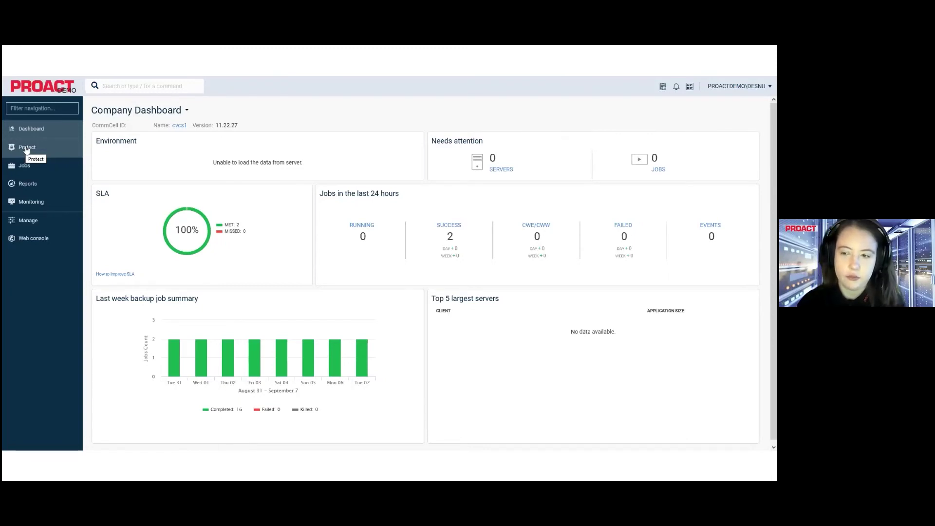
click(27, 148)
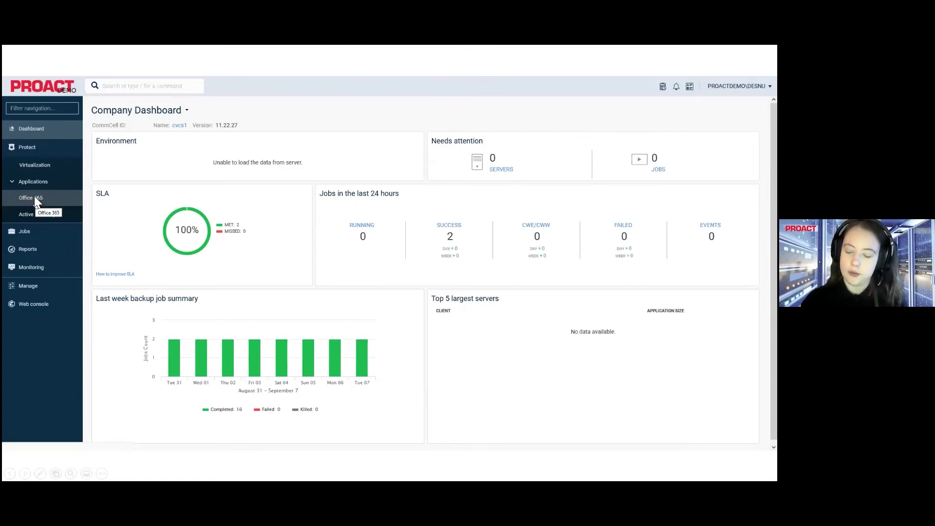
click(35, 199)
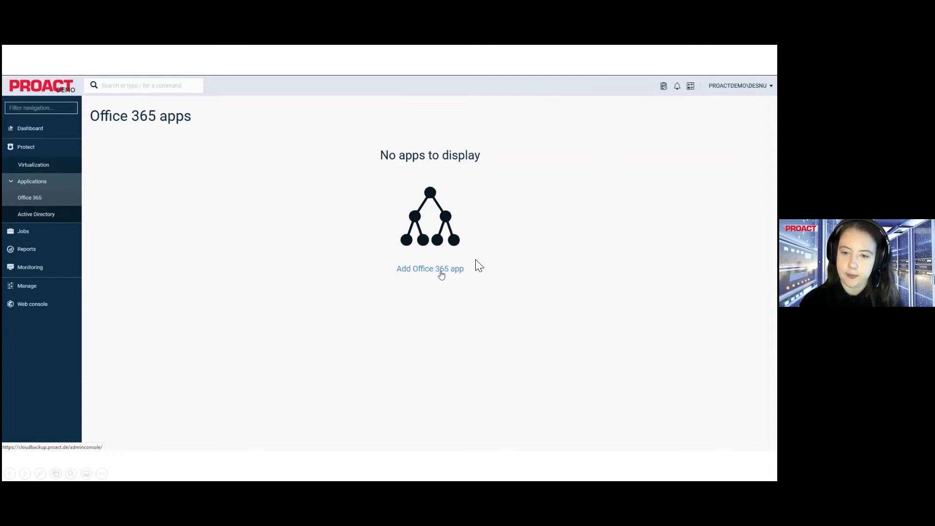
click(441, 272)
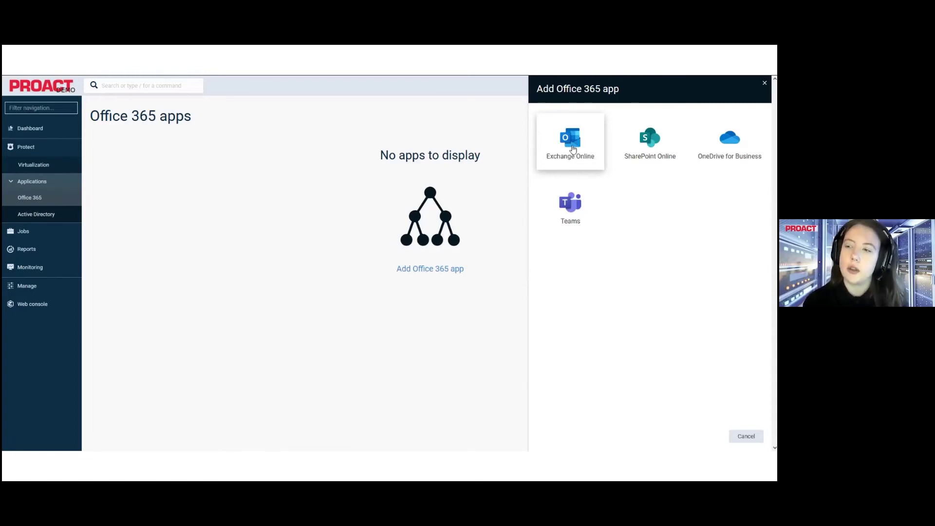
click(573, 149)
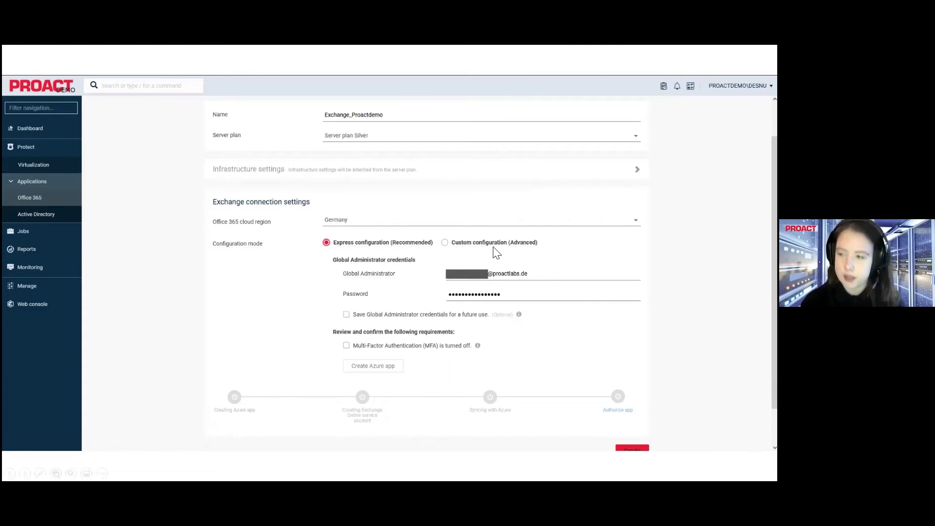
- Confirm that multi-factor authentication is turned off, create the Azure app, and create the Exchange Online app Exchange_Proactdemo
click(393, 344)
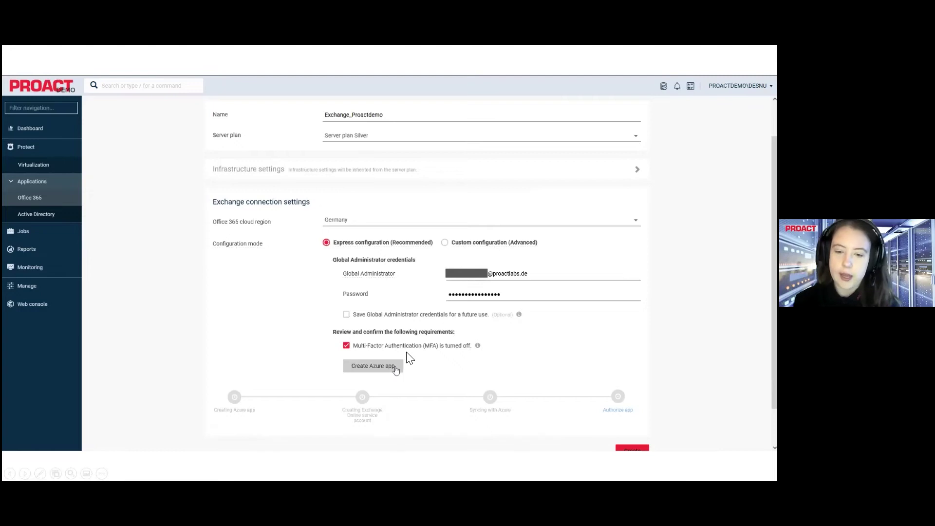
click(396, 368)
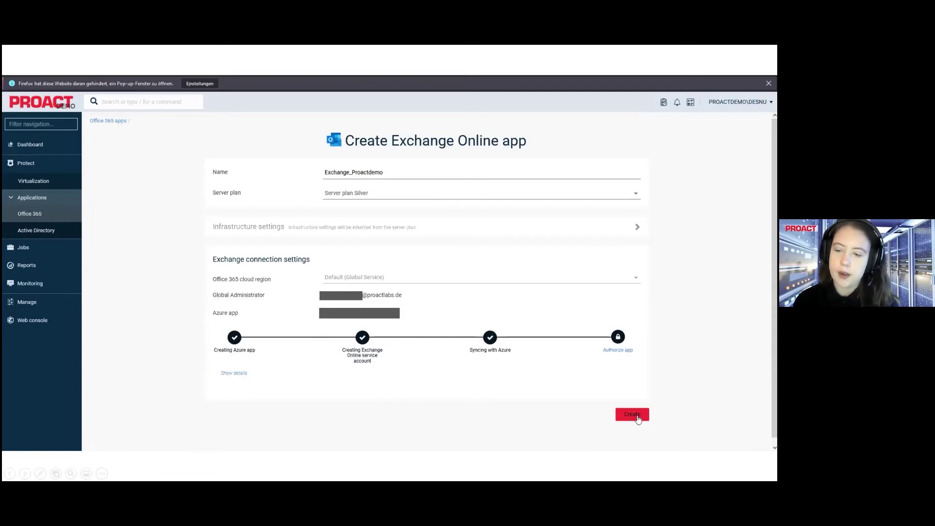
click(637, 417)
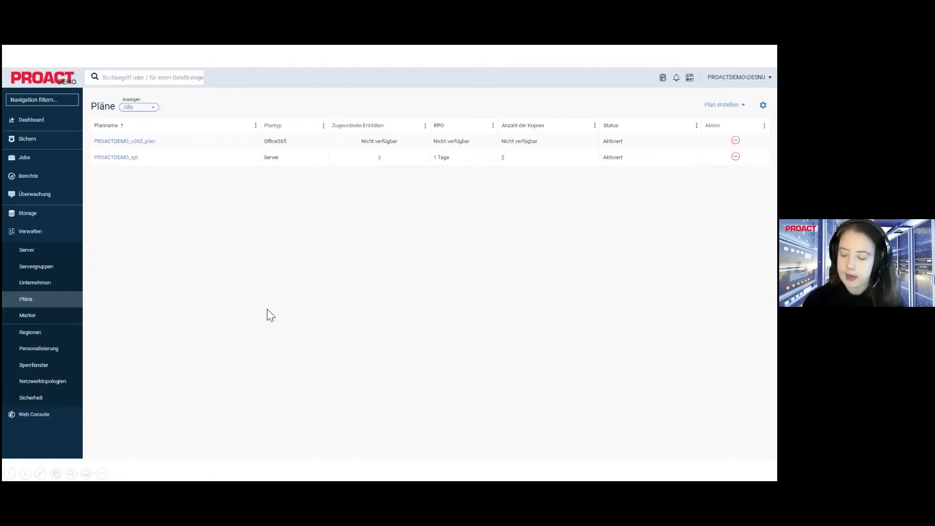
- Create an Office 365 plan named Demo_Plan that retains deleted items for 365 days
click(723, 105)
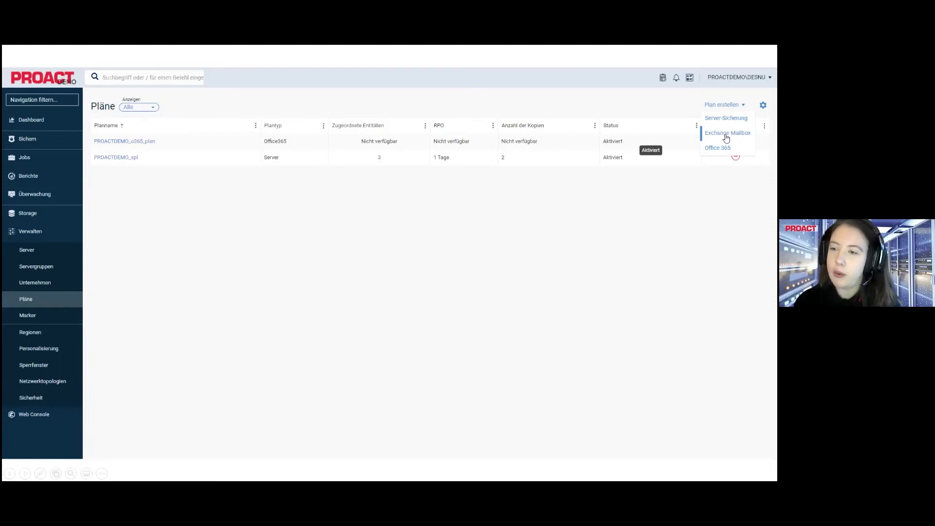
click(726, 133)
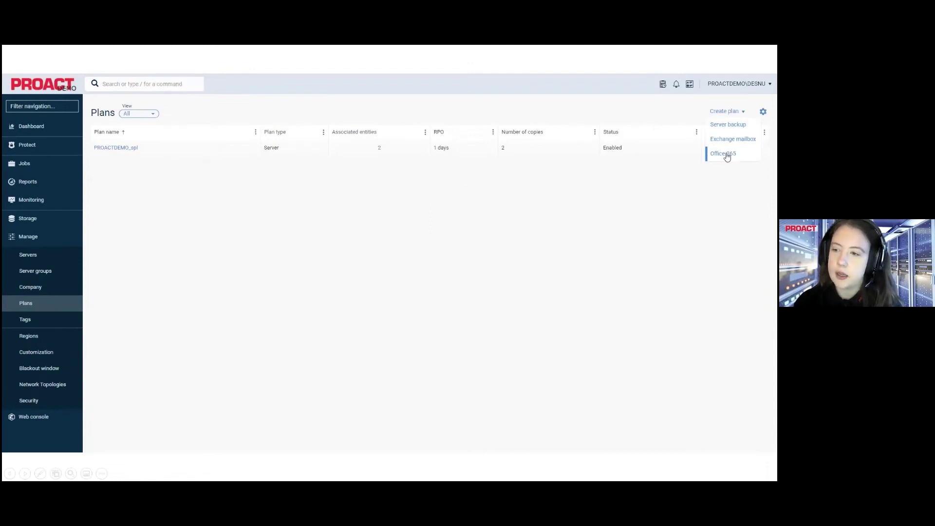
click(724, 154)
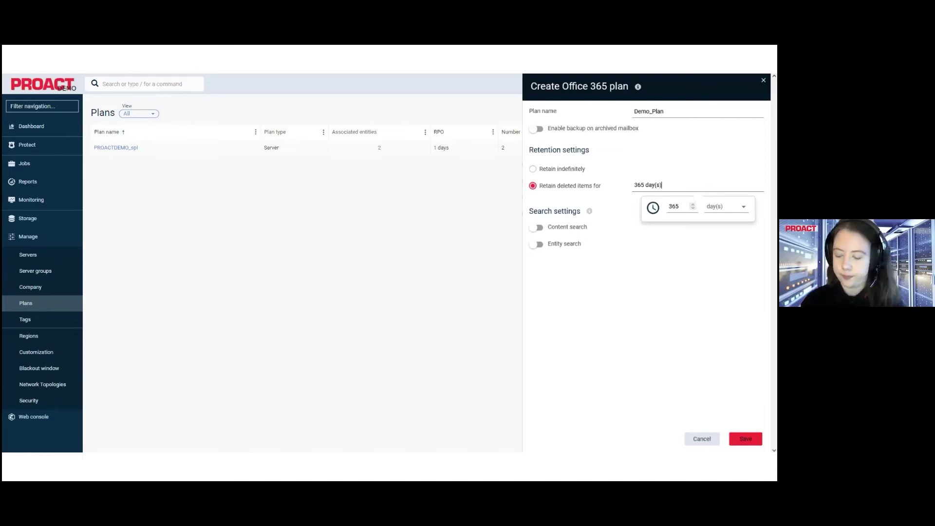
click(590, 212)
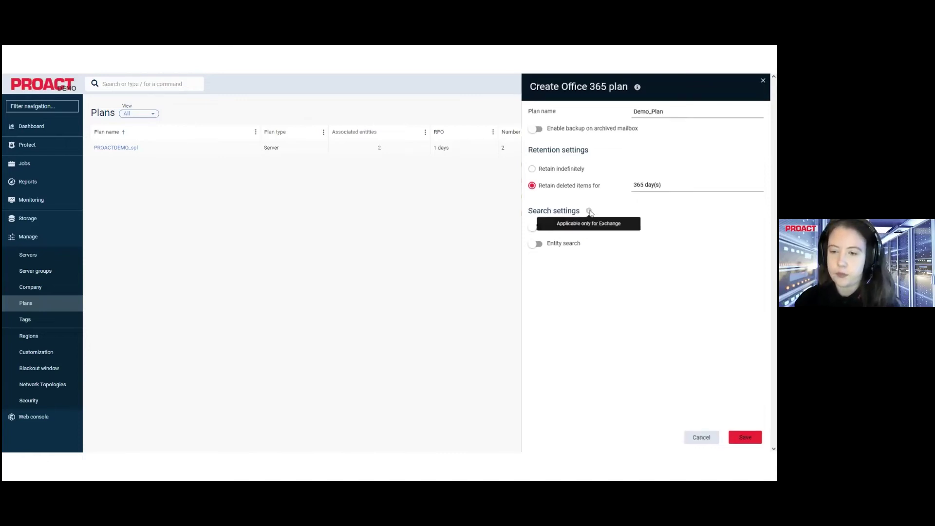
click(749, 438)
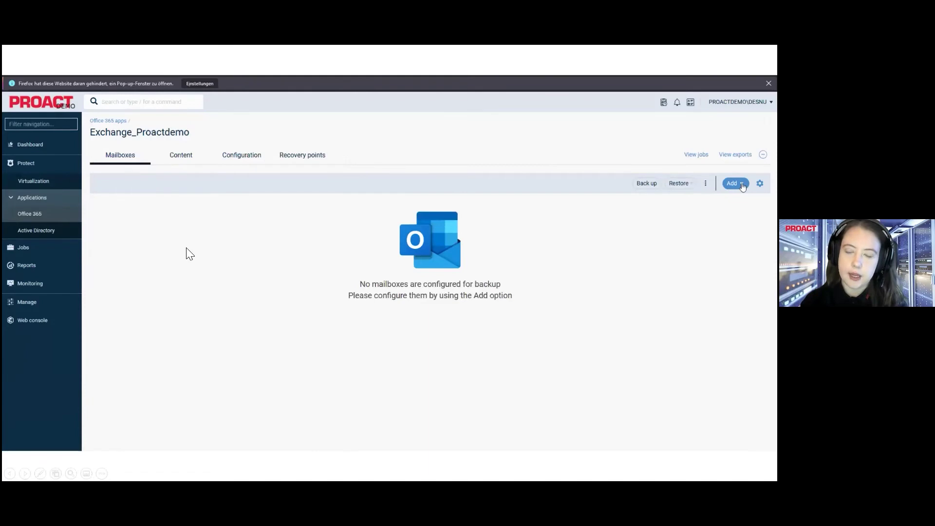
- Add Cloudbackup Demo Mailbox 1 and 2 to the Exchange_Proactdemo app with PROACTDEMO_o365_plan, and back up both mailboxes
click(743, 187)
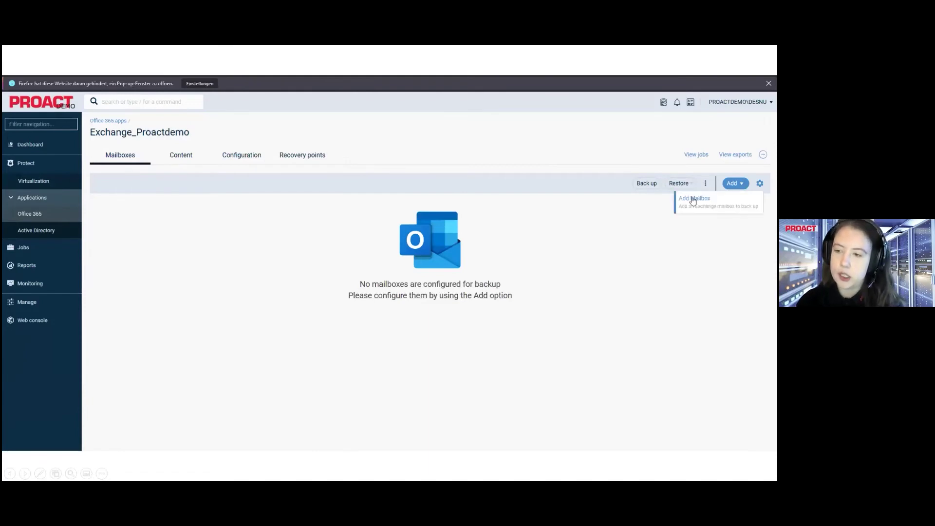
click(693, 199)
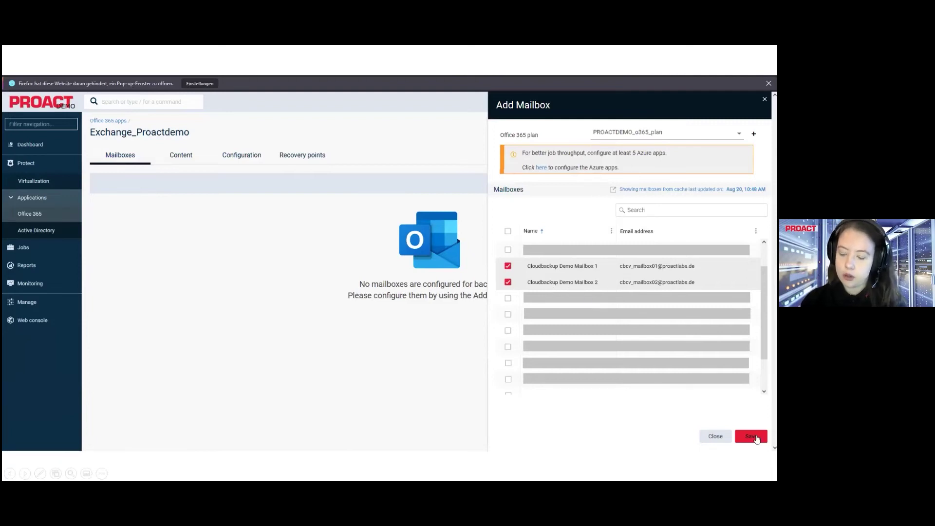
click(754, 437)
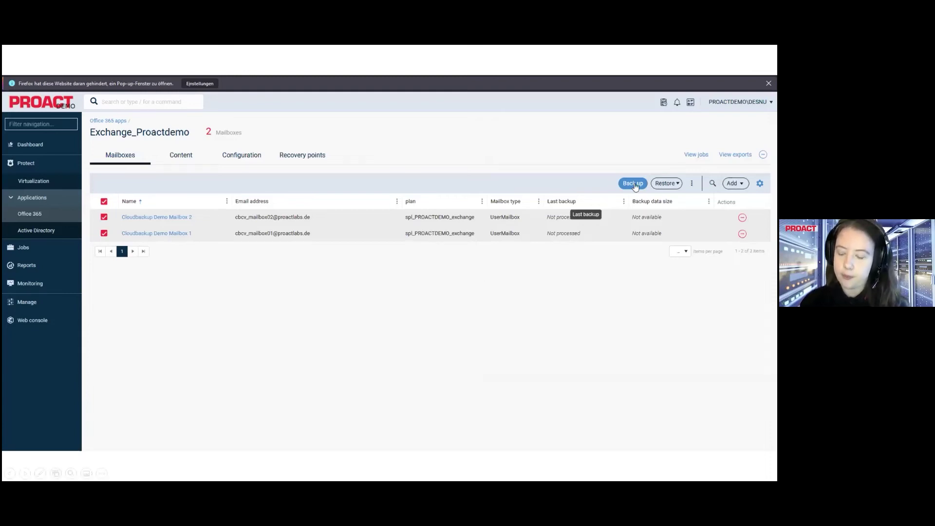
click(634, 184)
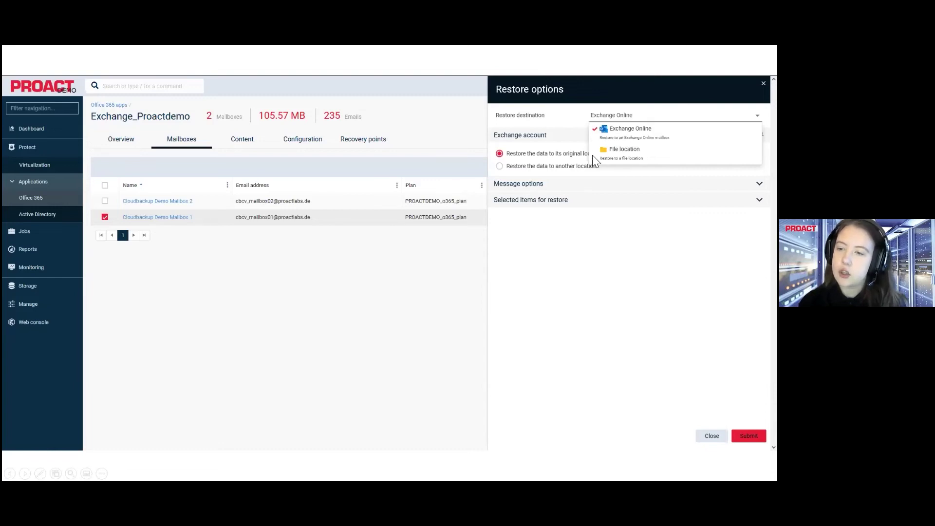
- Review the message options and the items selected for restore in the restore options of Cloudbackup Demo Mailbox 1
click(518, 183)
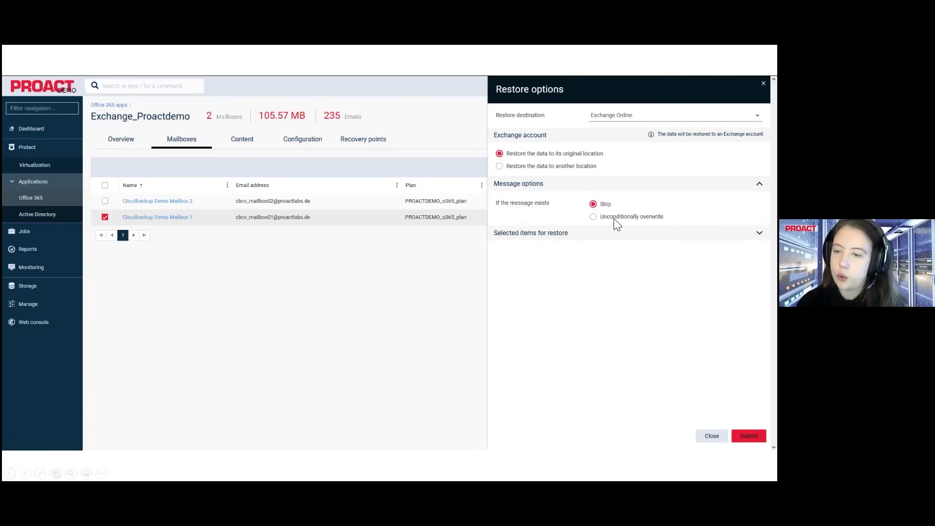
click(531, 233)
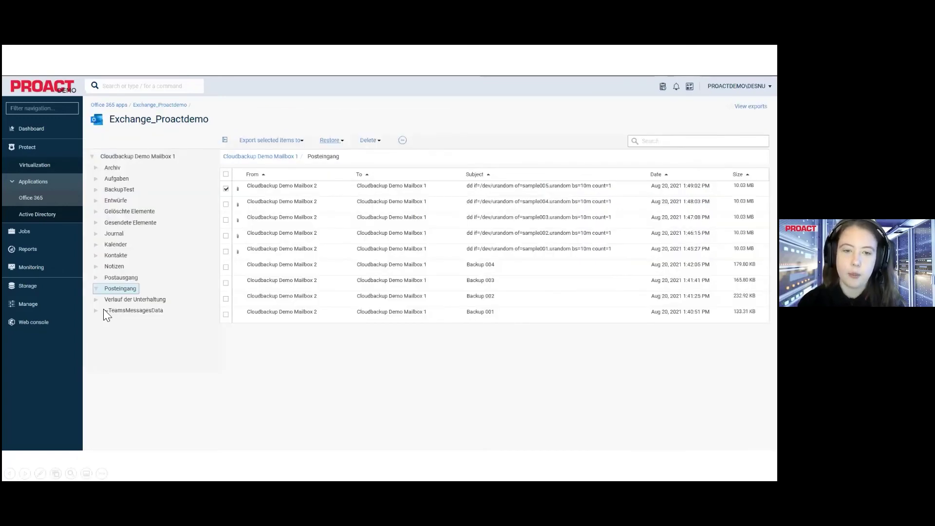
- Select all messages in the Posteingang folder of Cloudbackup Demo Mailbox 1 and restore the items in the current page
click(225, 188)
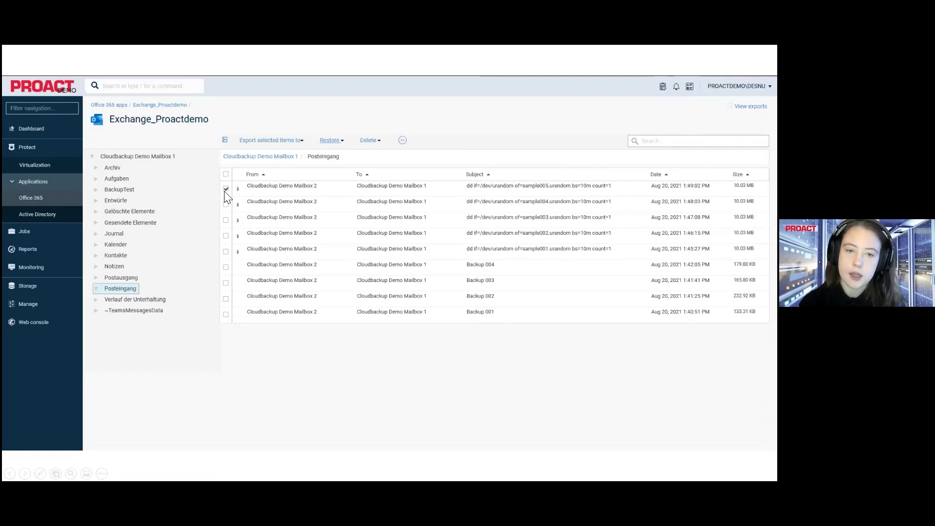
shift+click(225, 315)
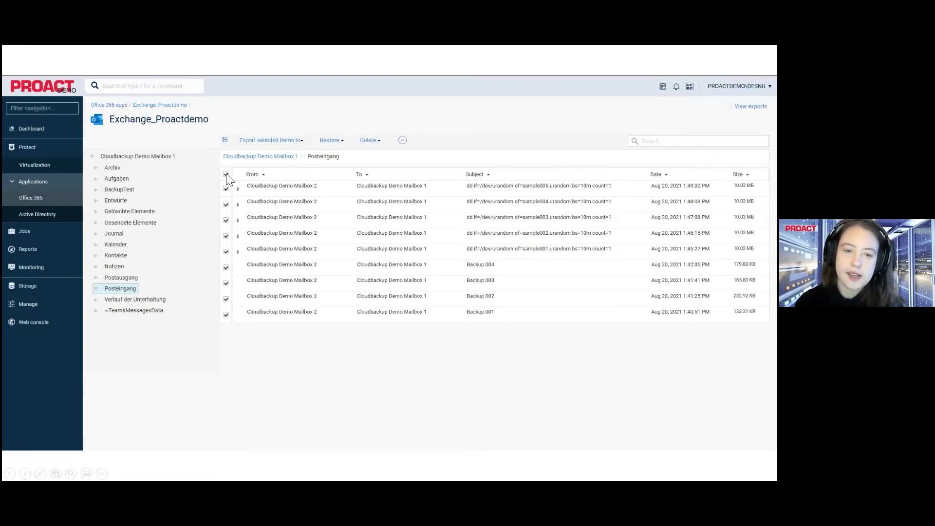
click(528, 328)
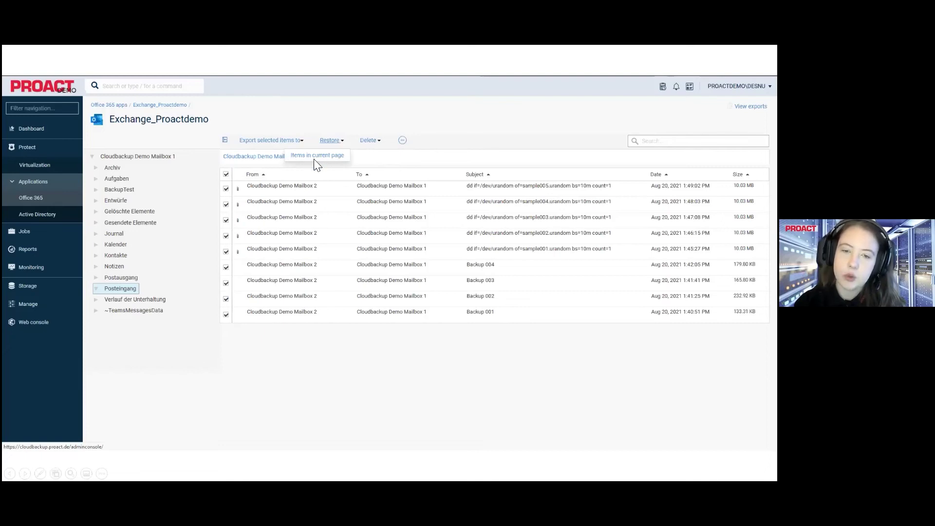
click(289, 153)
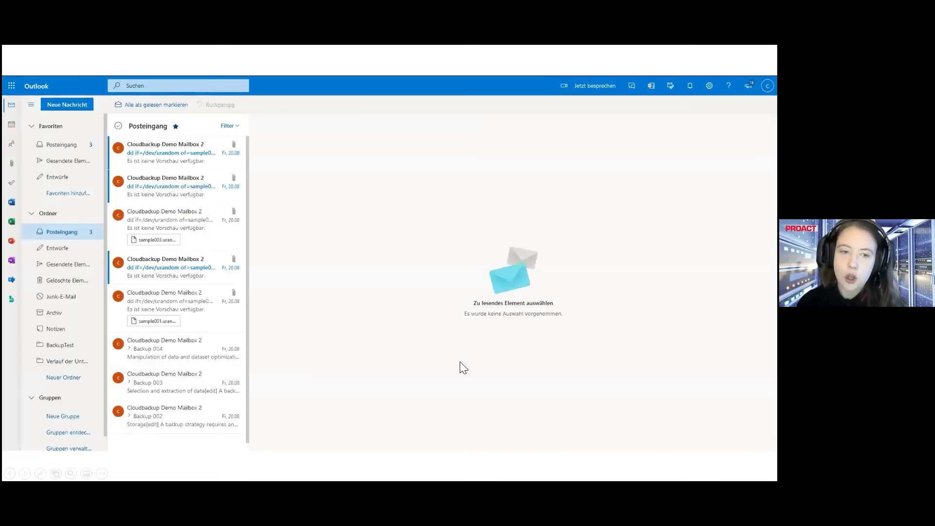
- Review the Outlook inbox slide once more and end the demo slideshow to return to the "Wie?" overview slide
click(294, 95)
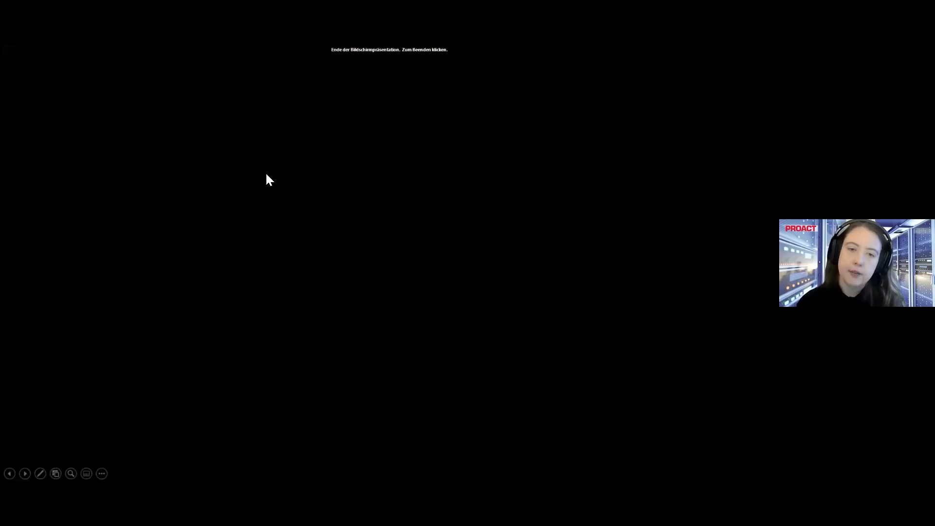
key(Left)
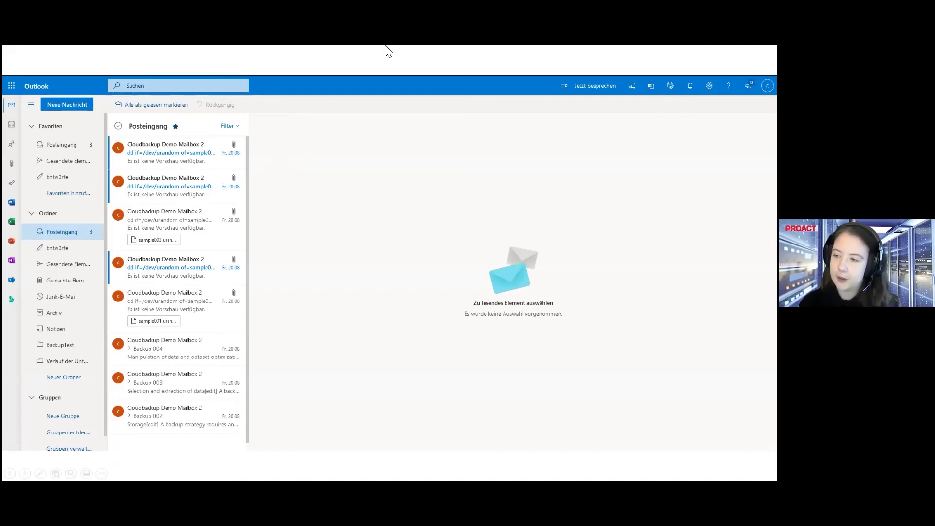
click(586, 50)
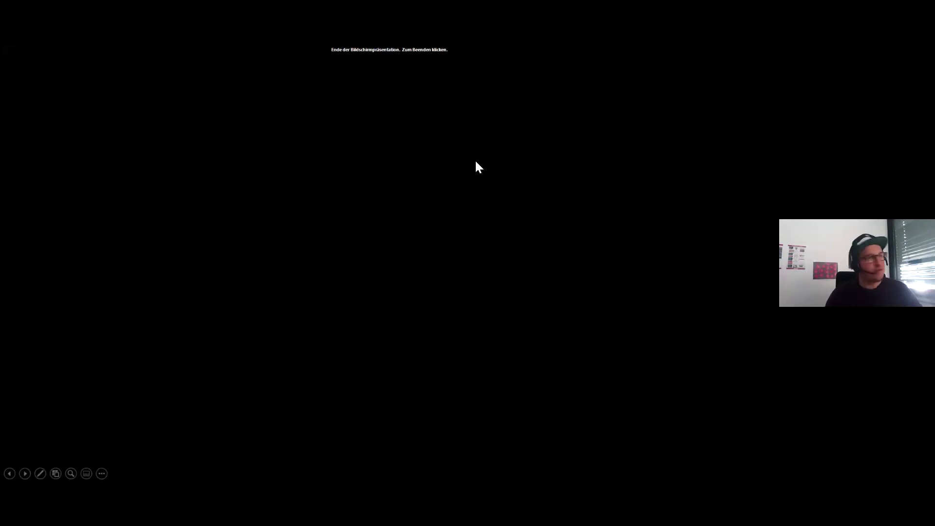
click(507, 170)
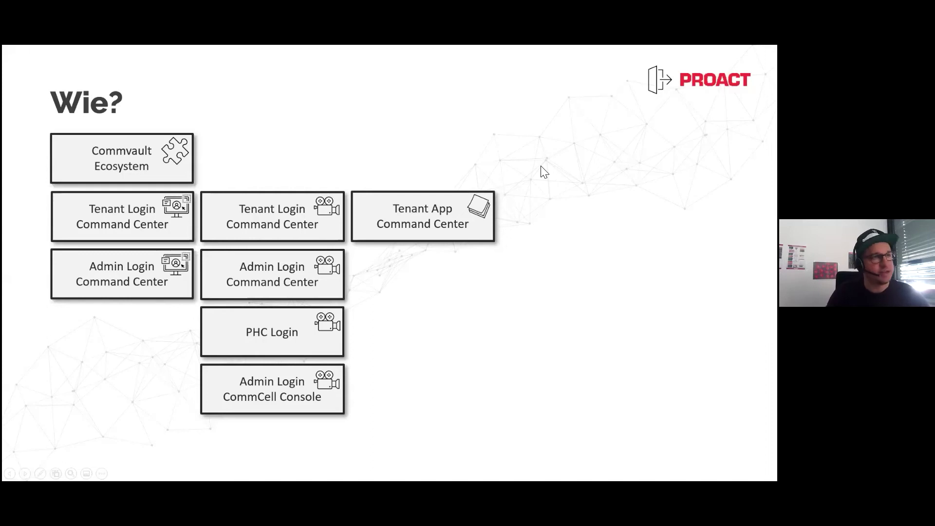